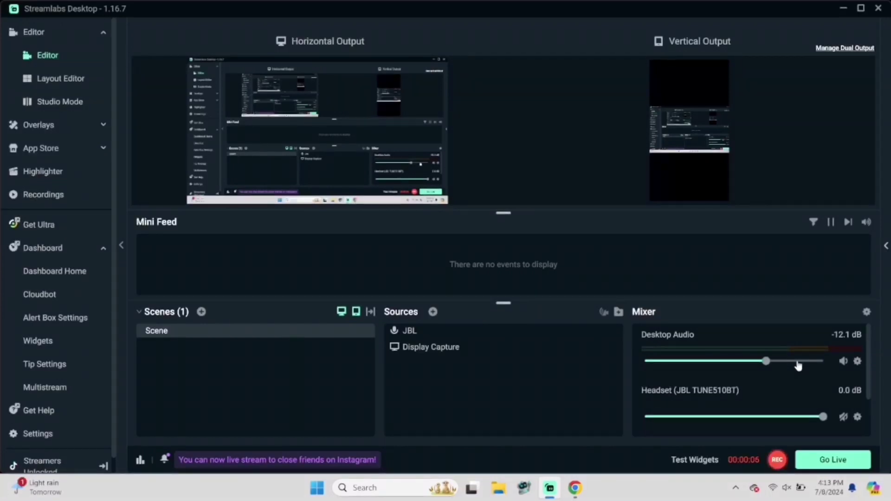
- Minimise the Streamlabs Desktop window so the Windows desktop shows
click(842, 10)
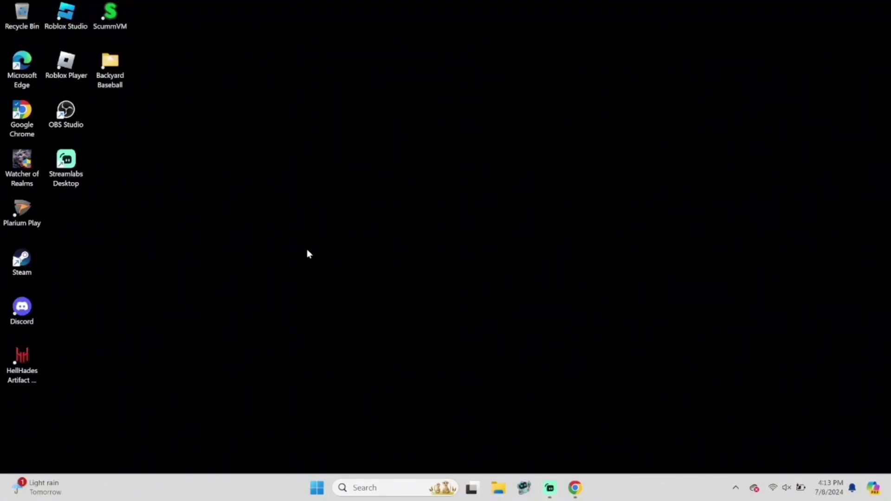
- Open Chrome and search Google for 'win cd emu'
click(574, 488)
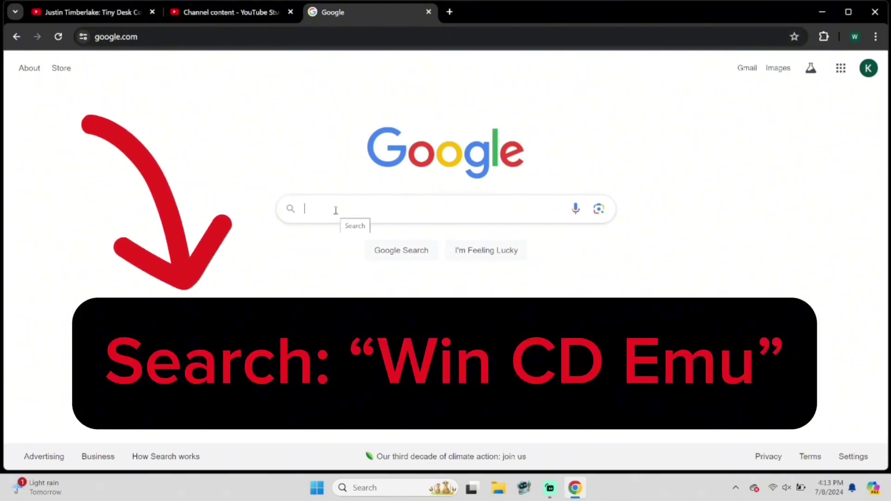
text(win c)
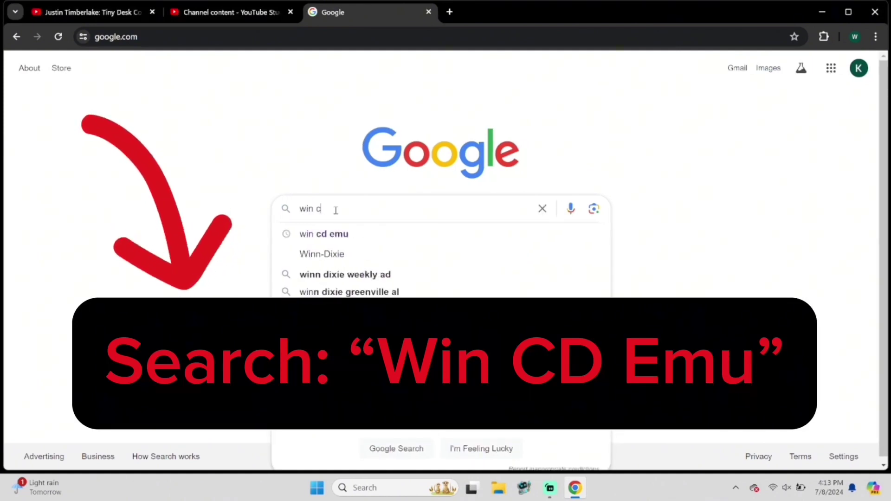
text(d emu)
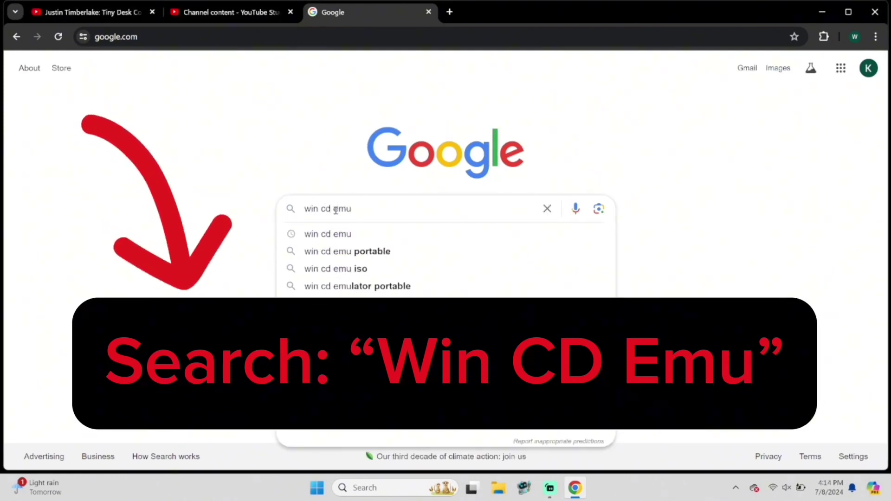
key(Return)
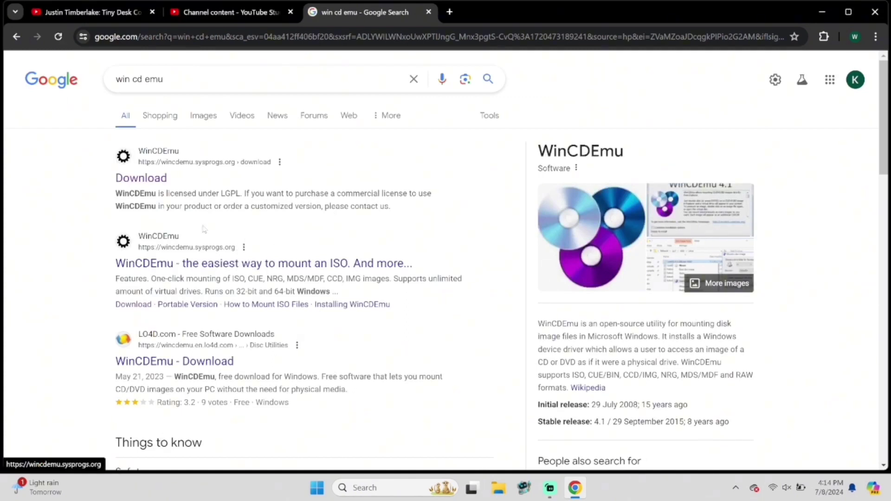
- Open the WinCDEmu download page and download the WinCDEmu-4.1.exe installer
click(154, 184)
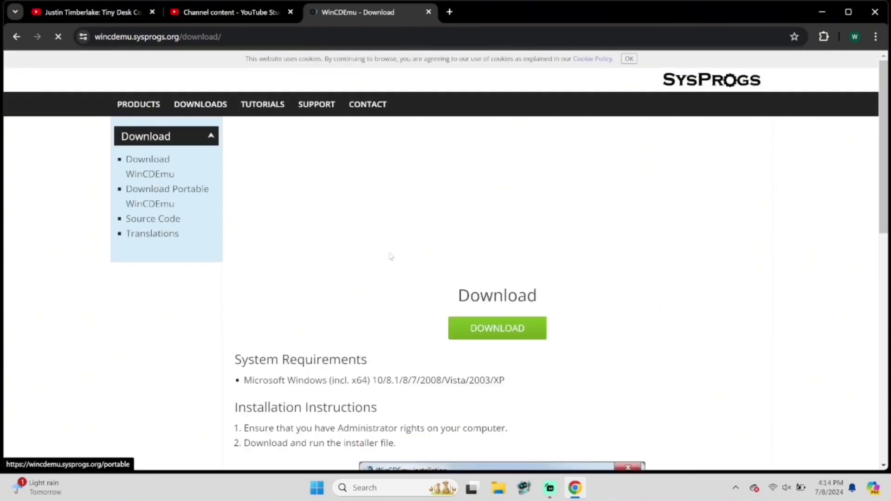
scroll(400, 316, down, 1)
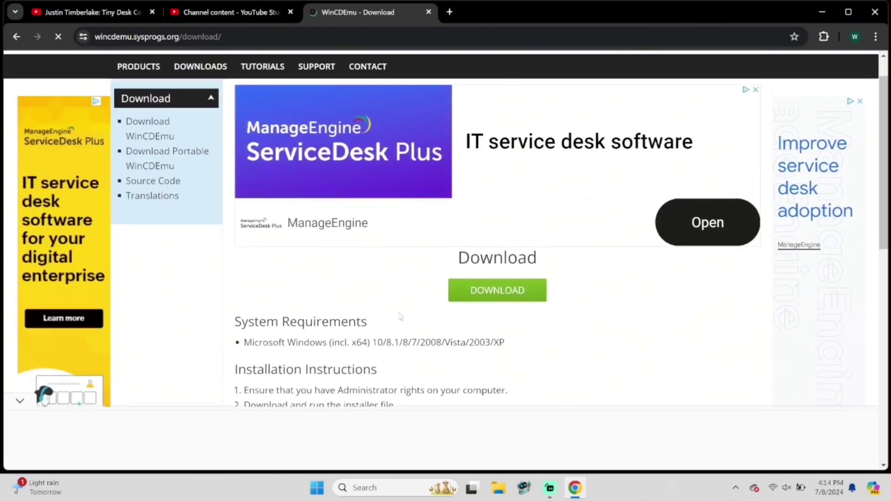
scroll(417, 327, up, 1)
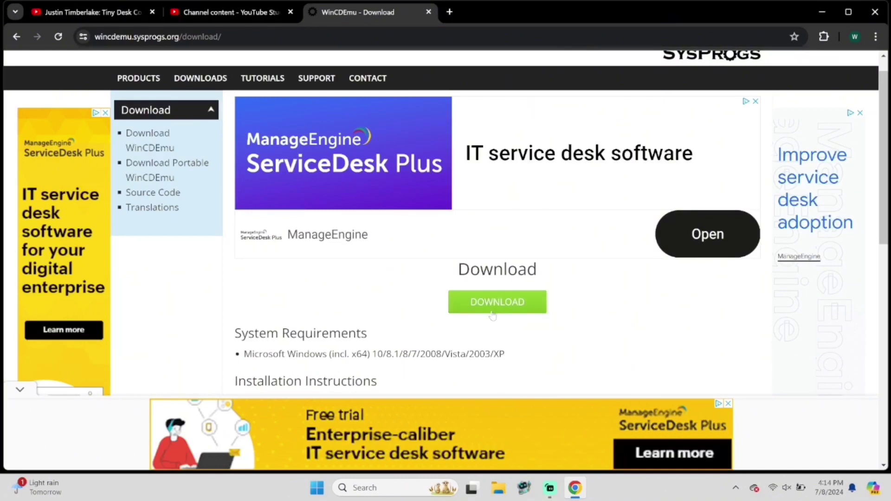
click(493, 311)
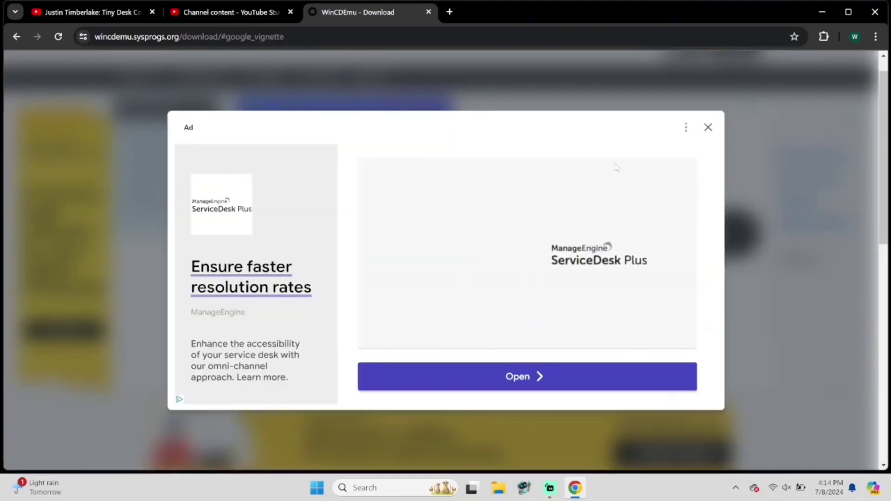
- Dismiss the full-page ad and the download notice, then minimise Chrome
click(708, 128)
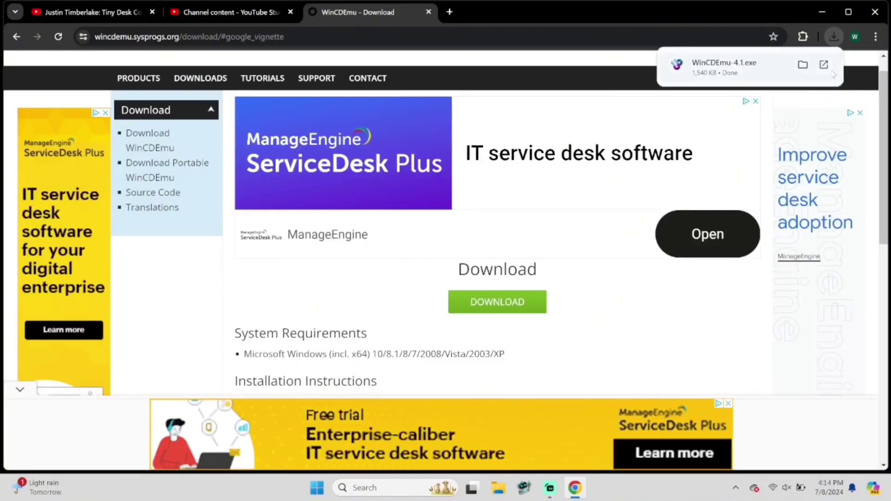
click(819, 18)
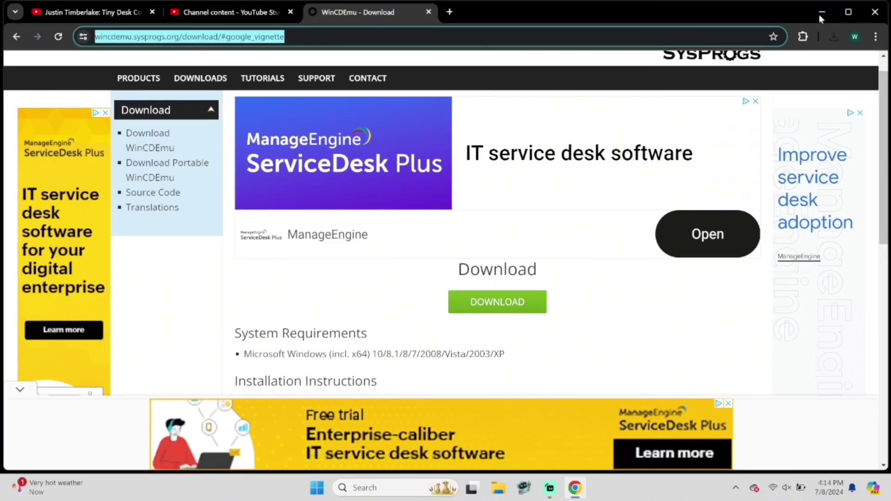
click(819, 12)
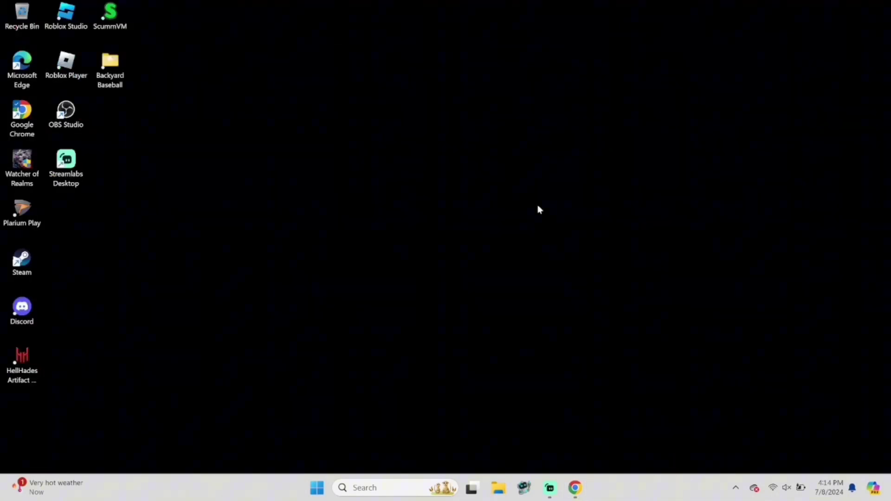
- Run the WinCDEmu-4.1 installer from File Explorer's Downloads folder
click(500, 488)
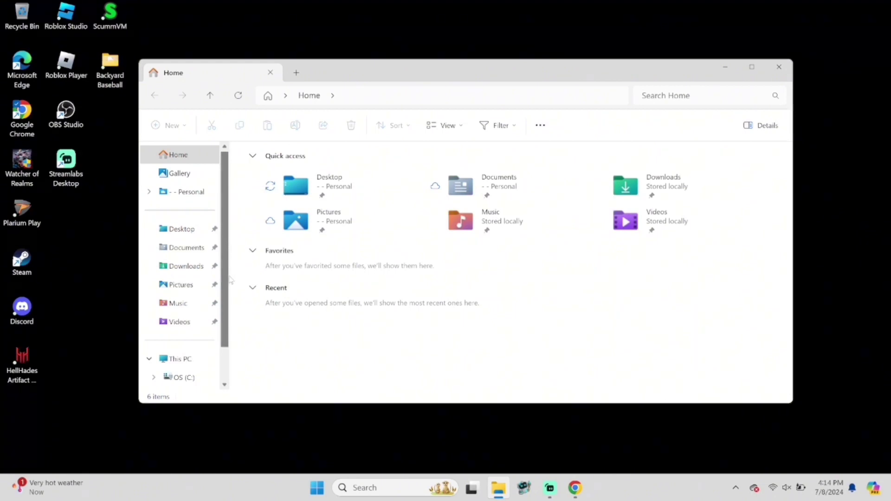
click(186, 265)
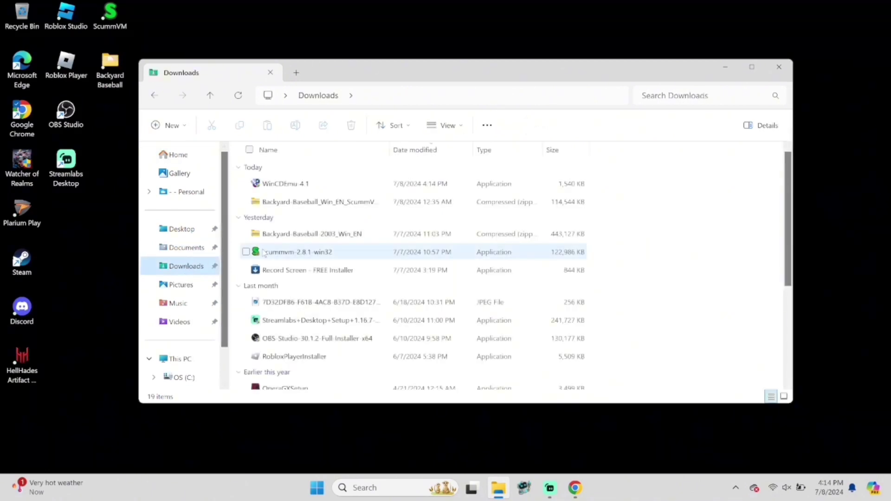
double_click(296, 185)
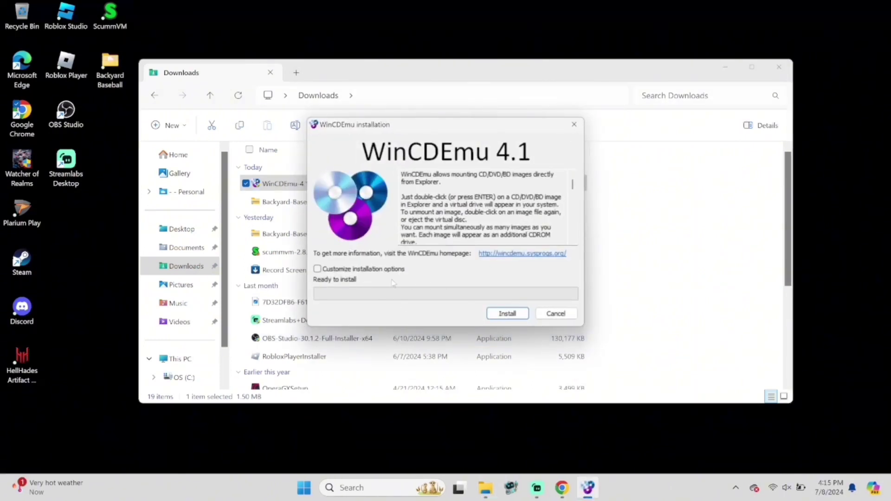
- Install WinCDEmu 4.1 with customised options, leaving the UAC requirement unchecked
click(318, 269)
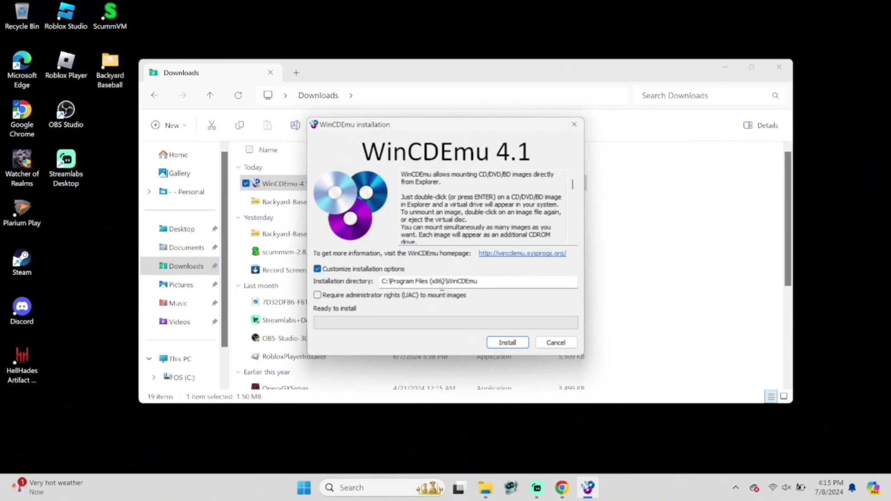
click(497, 343)
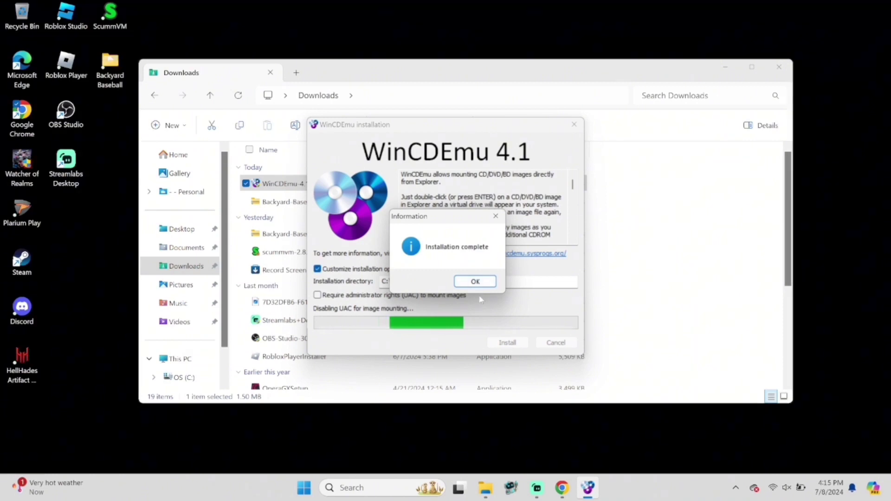
click(477, 283)
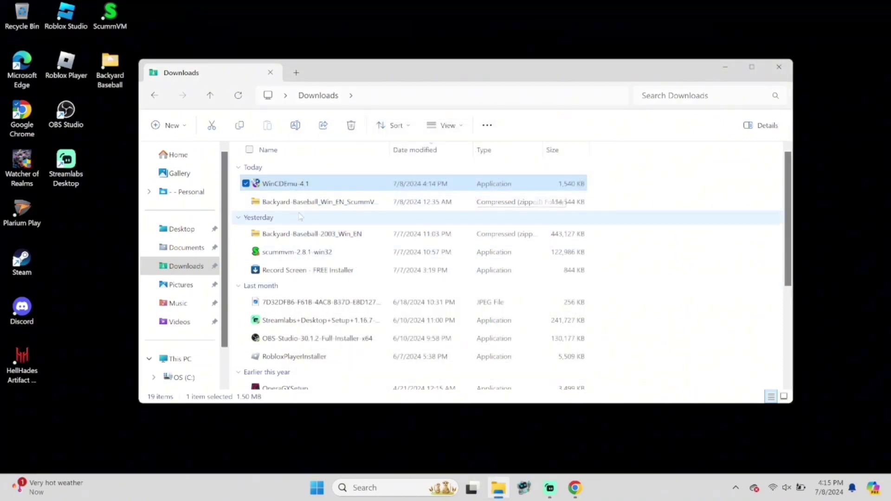
- Browse to C:\Program Files (x86)\WinCDEmu and launch vmnt
scroll(202, 274, down, 2)
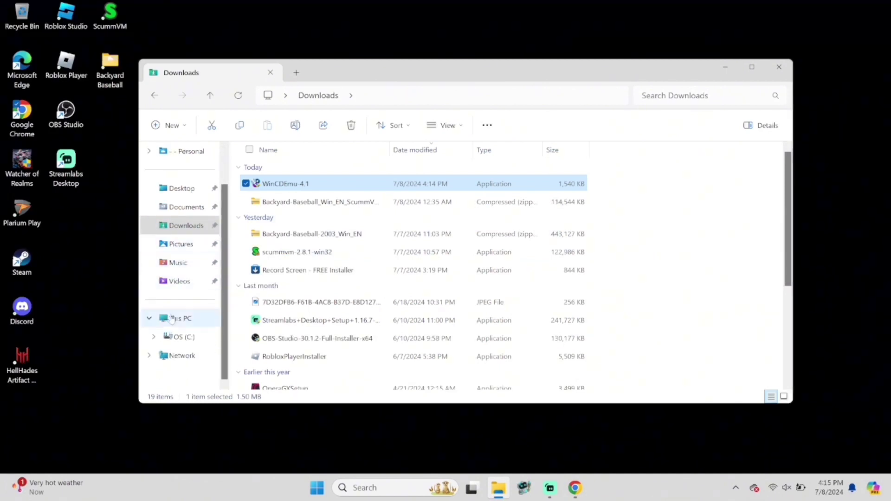
click(181, 337)
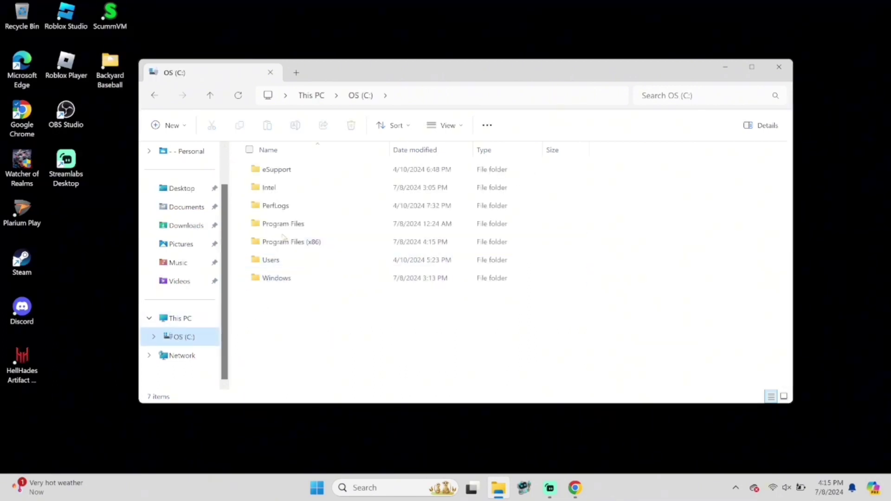
double_click(287, 242)
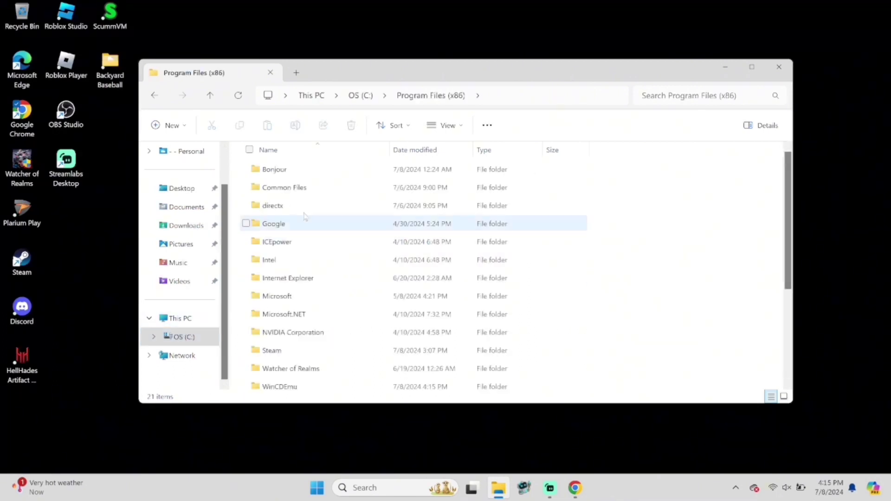
scroll(297, 263, down, 1)
scroll(297, 264, down, 1)
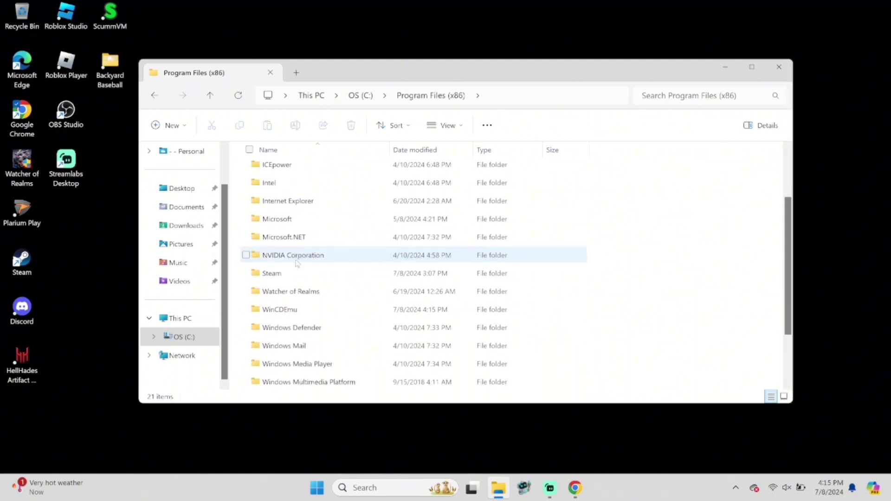
double_click(299, 308)
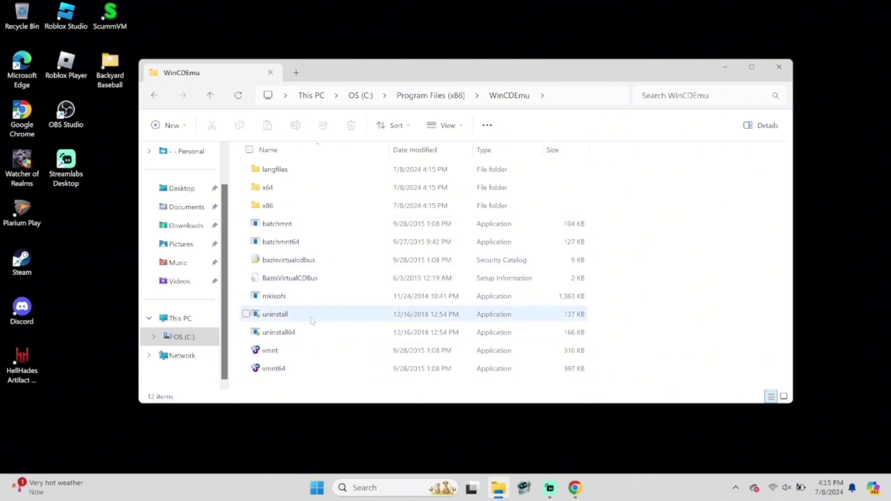
mouse_move(294, 354)
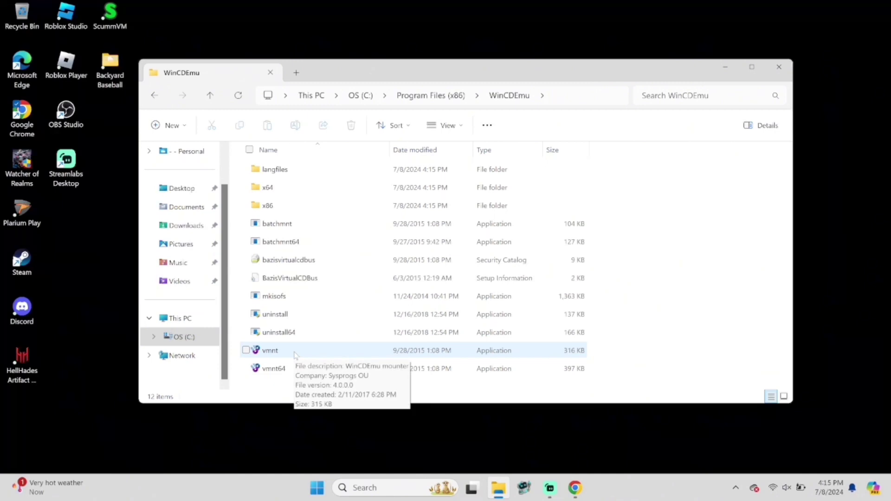
double_click(294, 354)
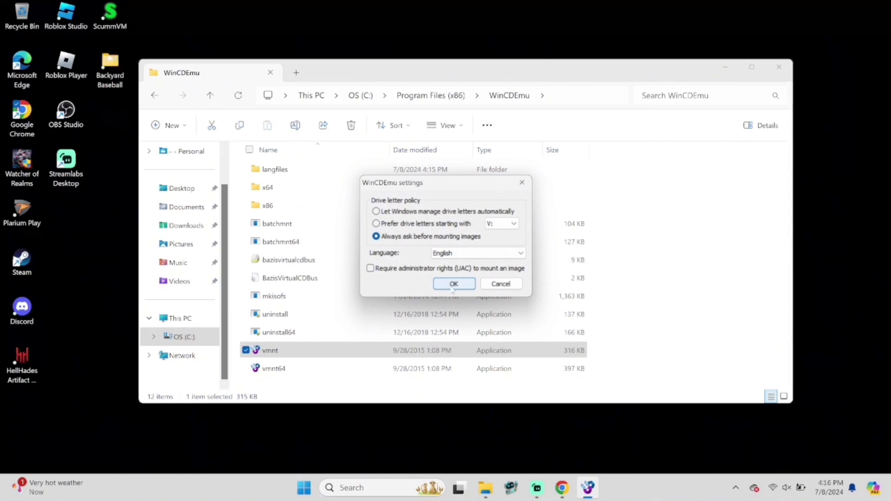
- Confirm always-ask mounting settings for vmnt and vmnt64, then close the WinCDEmu folder
click(453, 284)
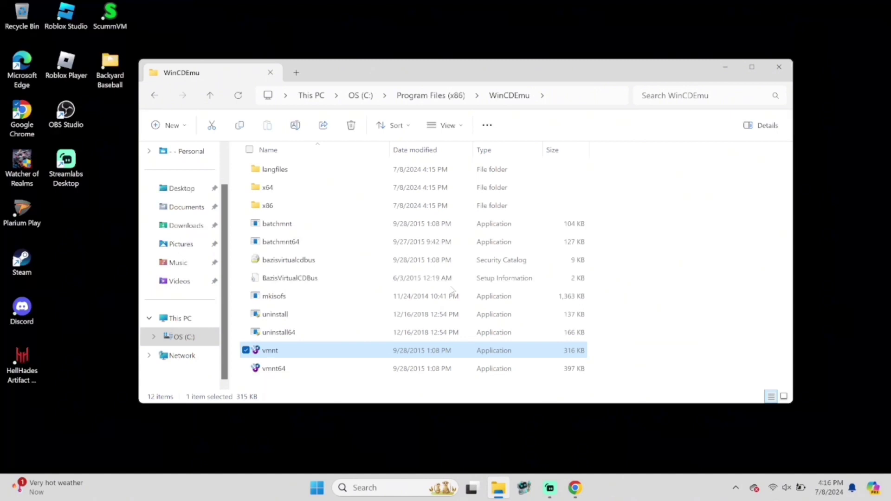
click(292, 374)
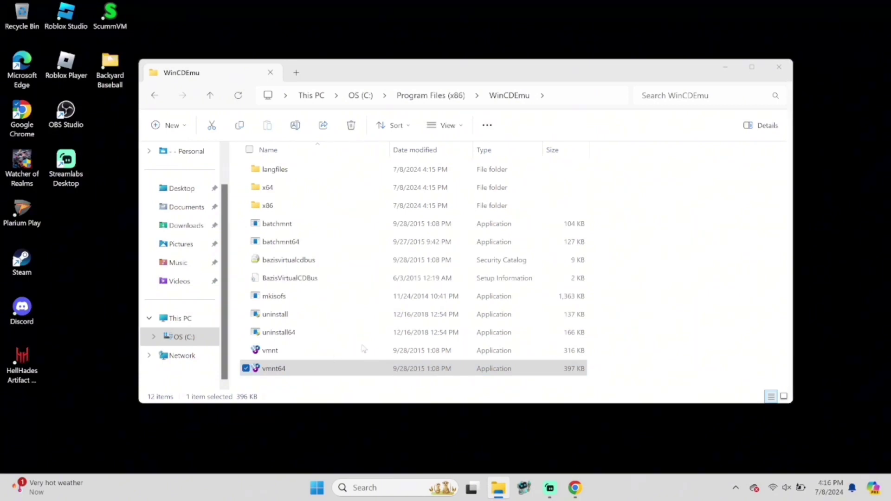
key(Return)
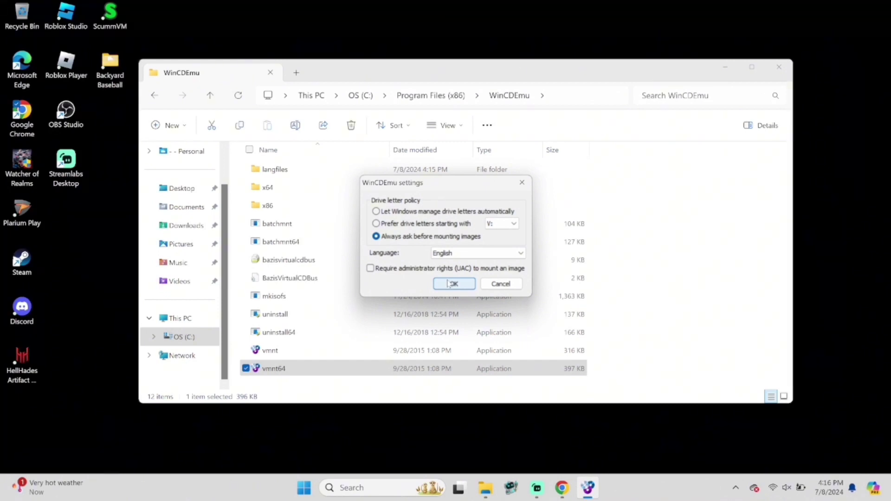
click(453, 283)
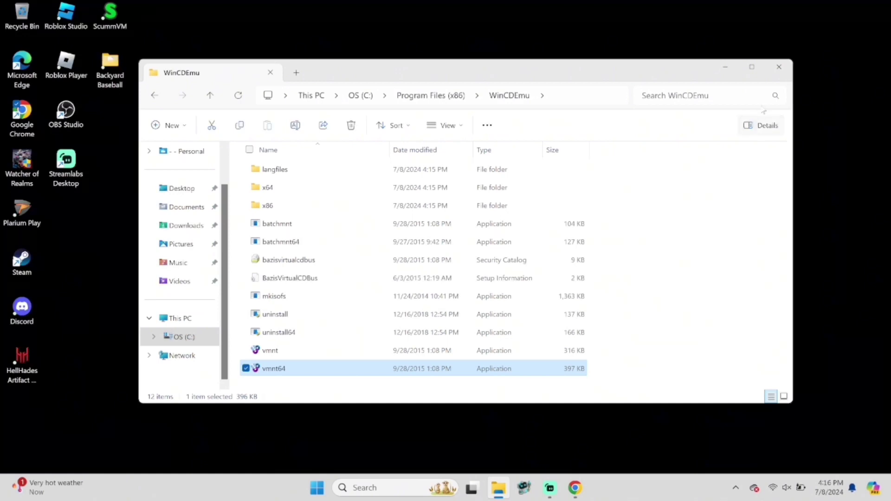
click(779, 69)
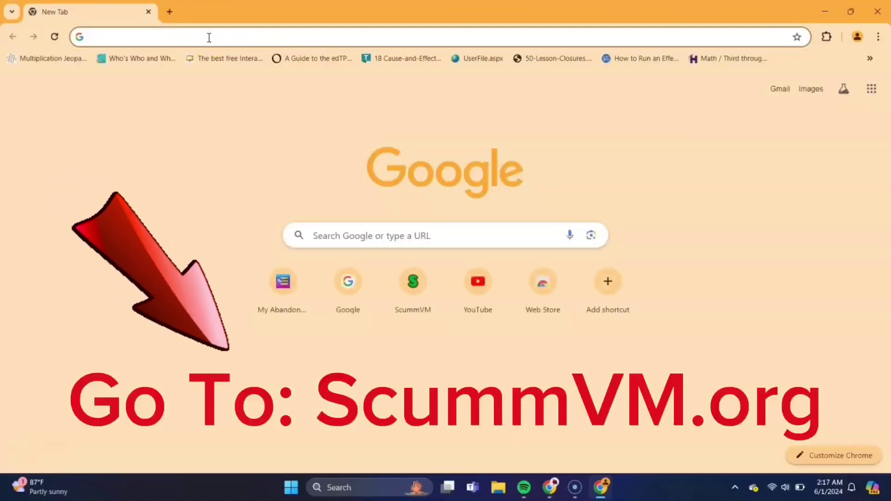
- Go to scummvm.org and download the ScummVM 2.8.1 Windows installer from Downloads
text(scummvm)
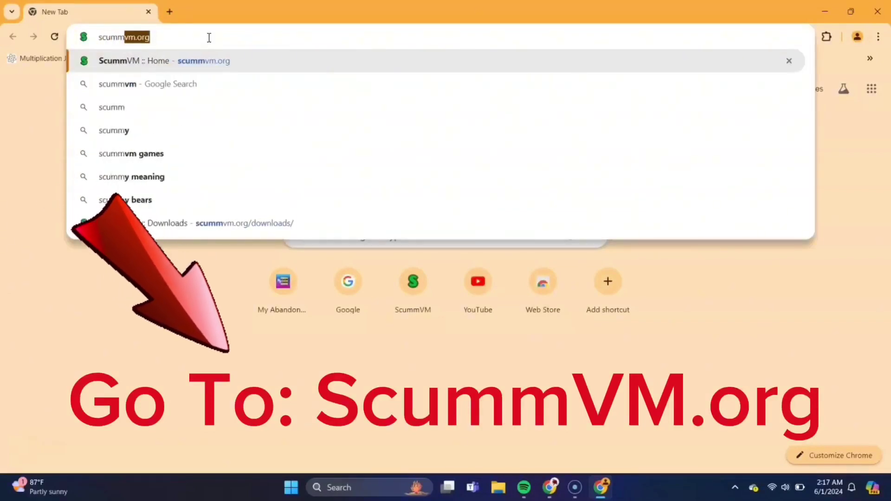
text(org)
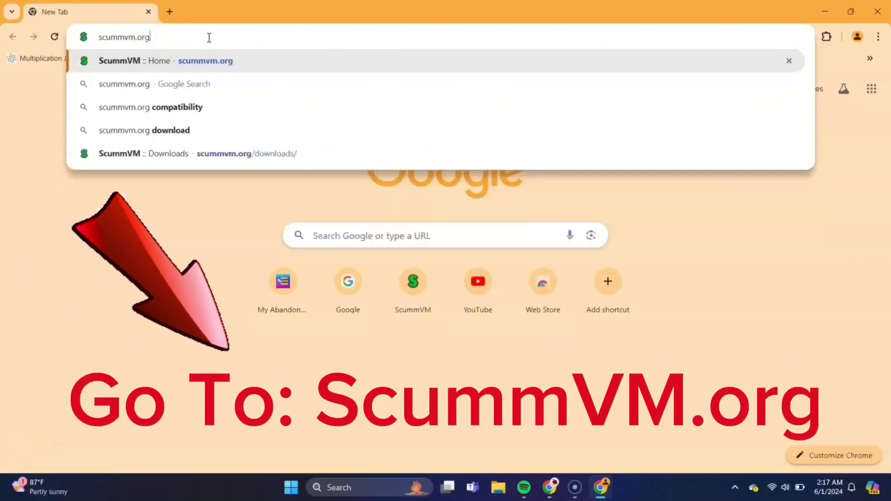
key(Return)
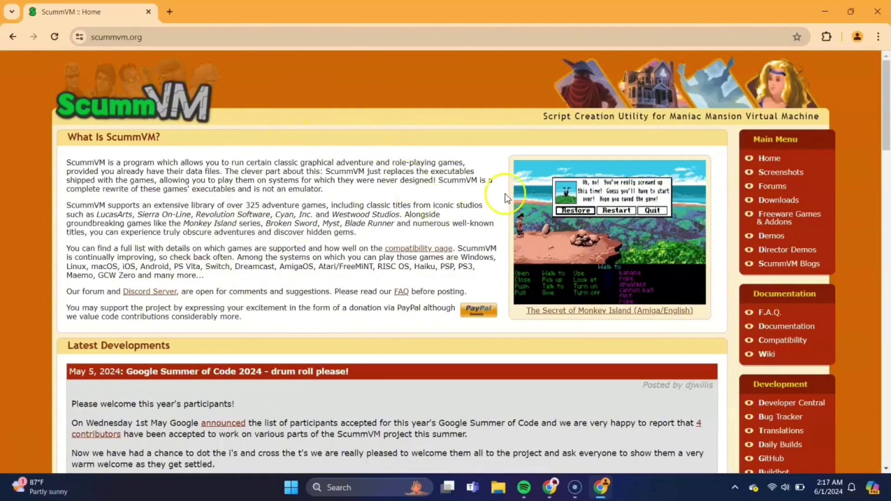
click(770, 203)
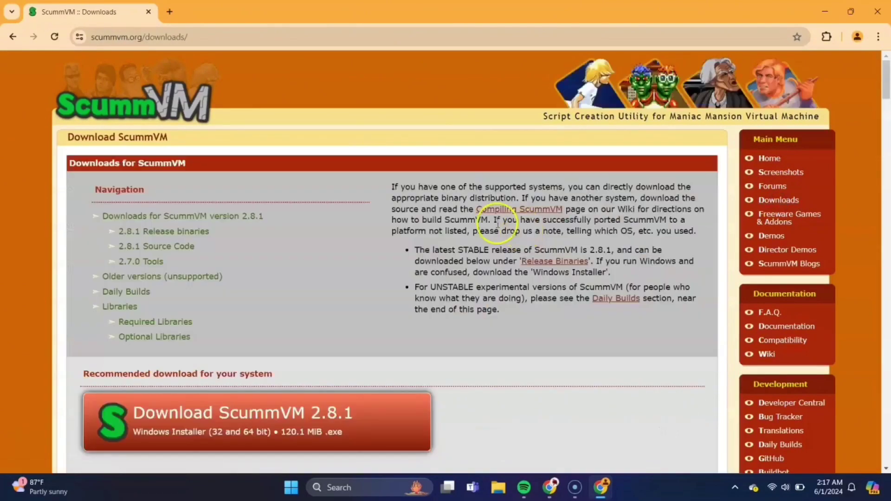
scroll(359, 301, down, 3)
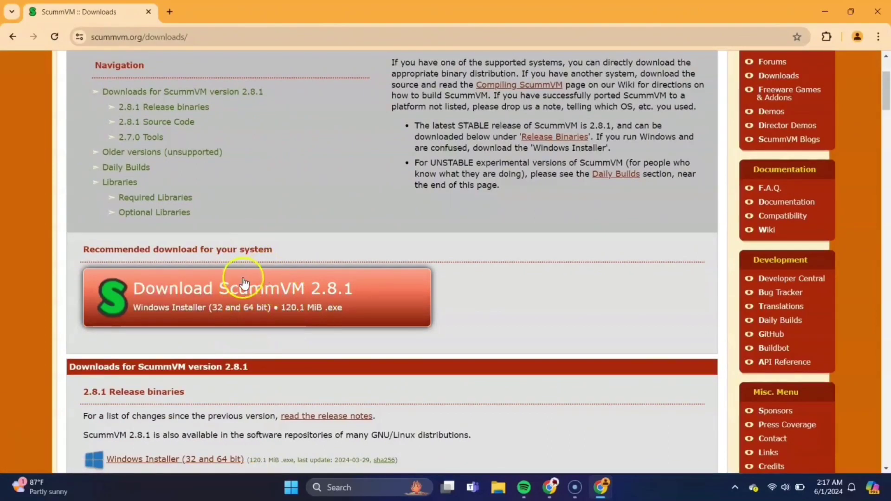
click(250, 299)
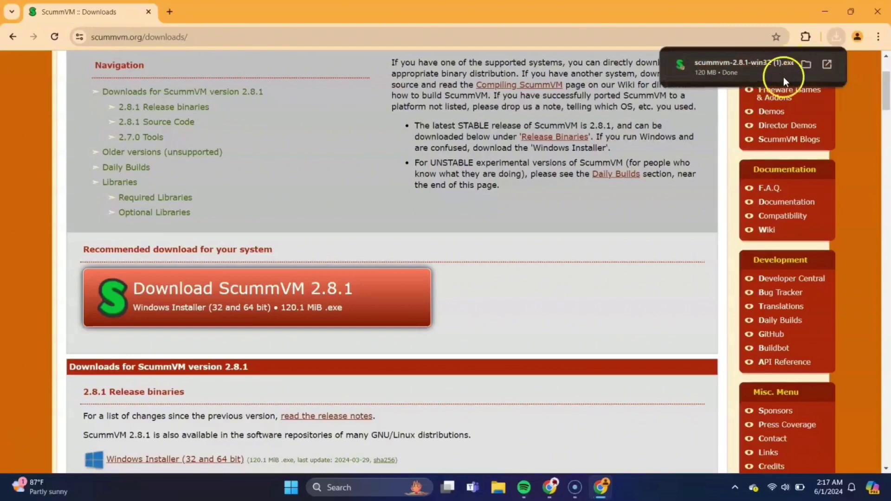
- Close Chrome and run scummvm-2.8.1-win32 (1) from File Explorer's Downloads folder
click(879, 14)
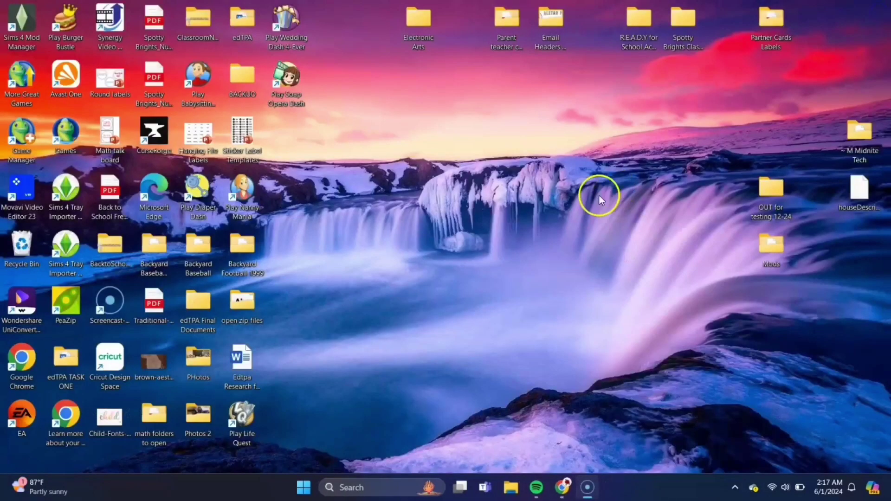
click(513, 497)
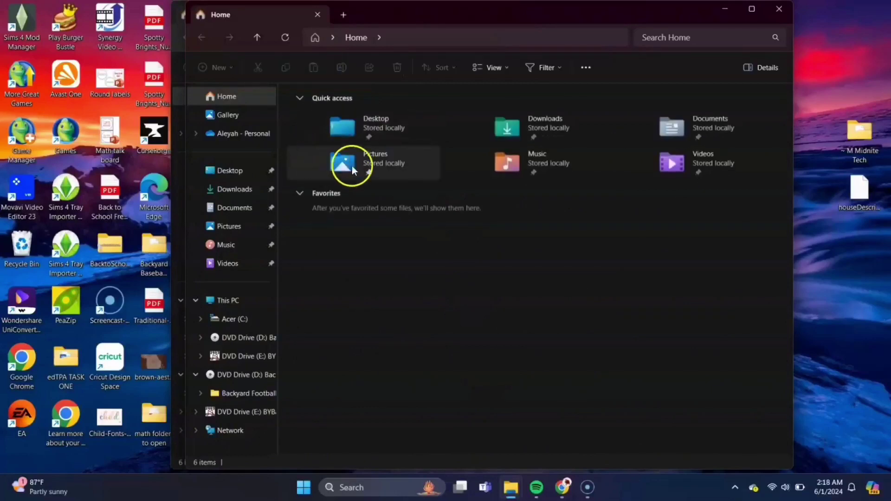
click(235, 189)
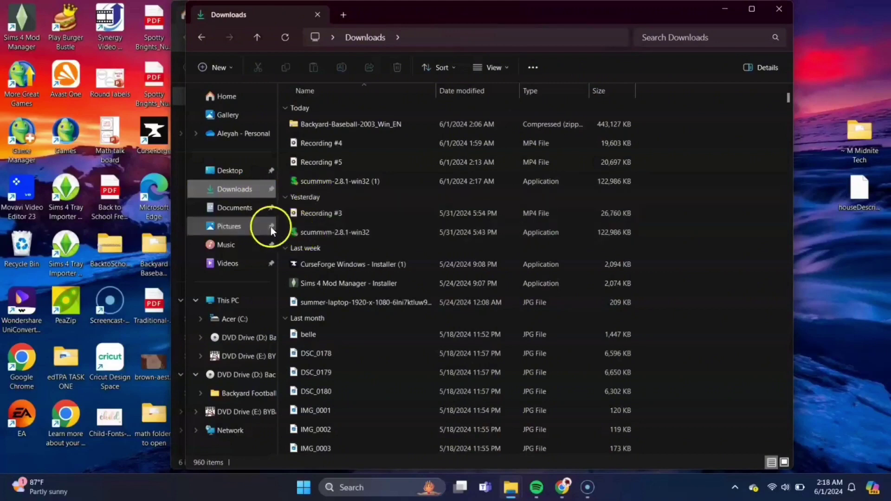
mouse_move(329, 187)
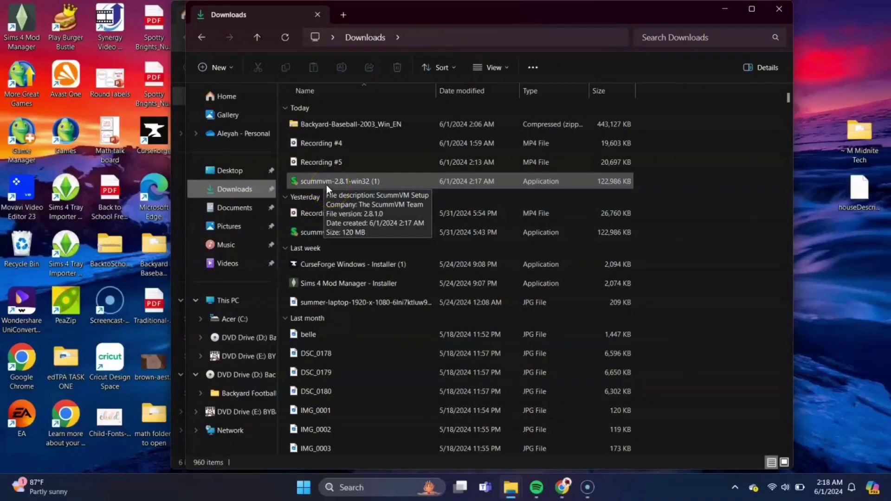
double_click(327, 184)
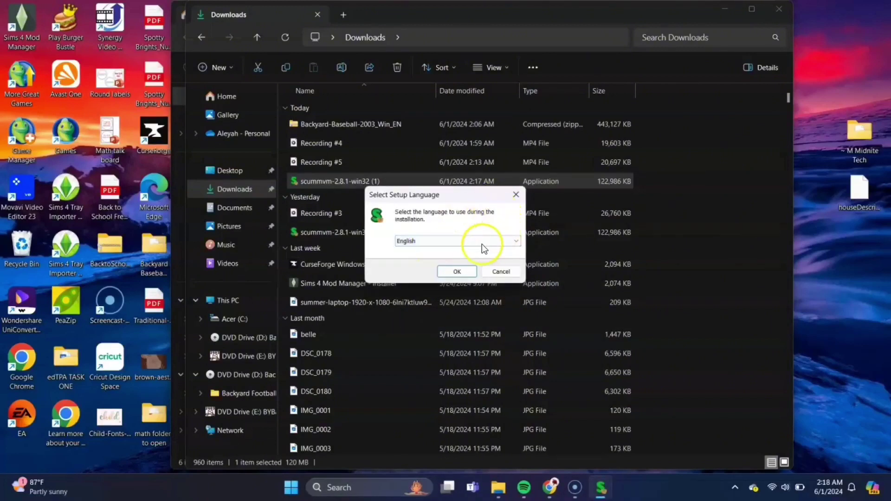
- Install ScummVM 2.8.1 in English to C:\Program Files\ScummVM with a desktop shortcut
click(457, 272)
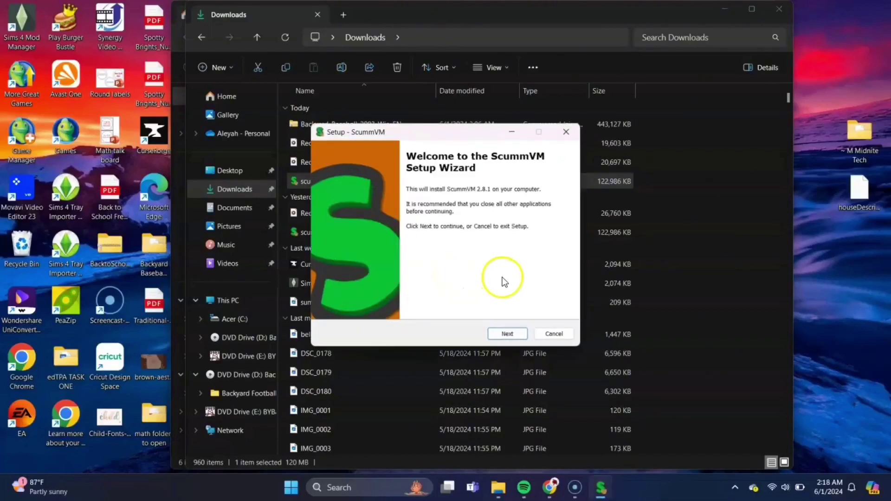
click(495, 333)
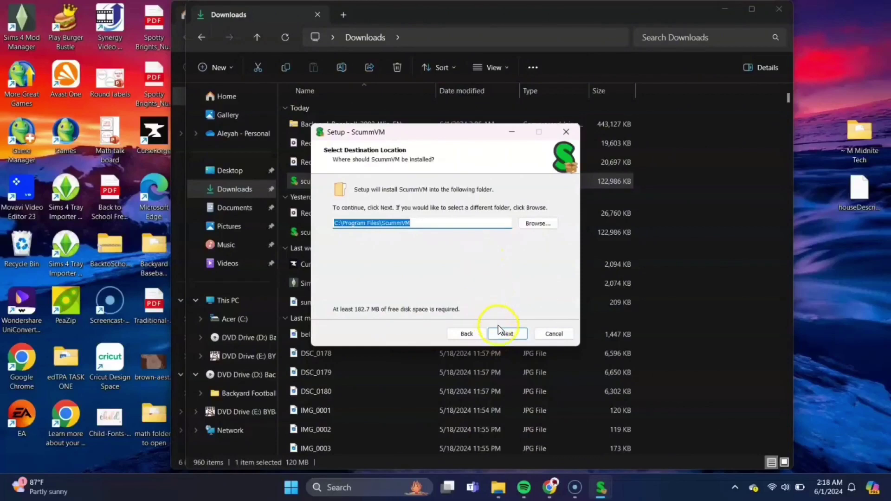
click(506, 336)
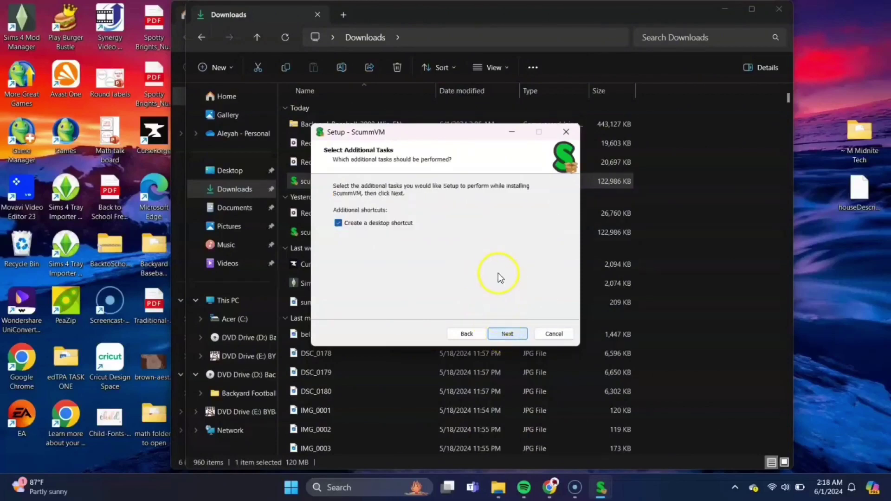
click(501, 334)
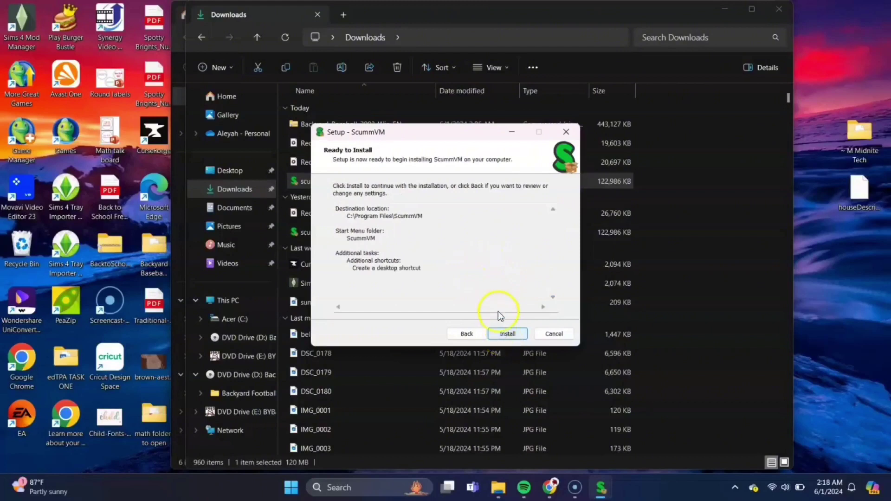
click(505, 332)
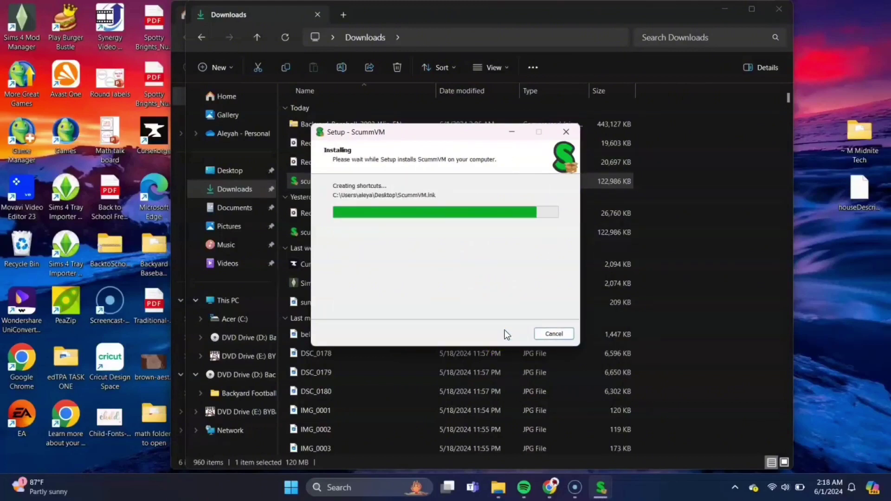
click(506, 333)
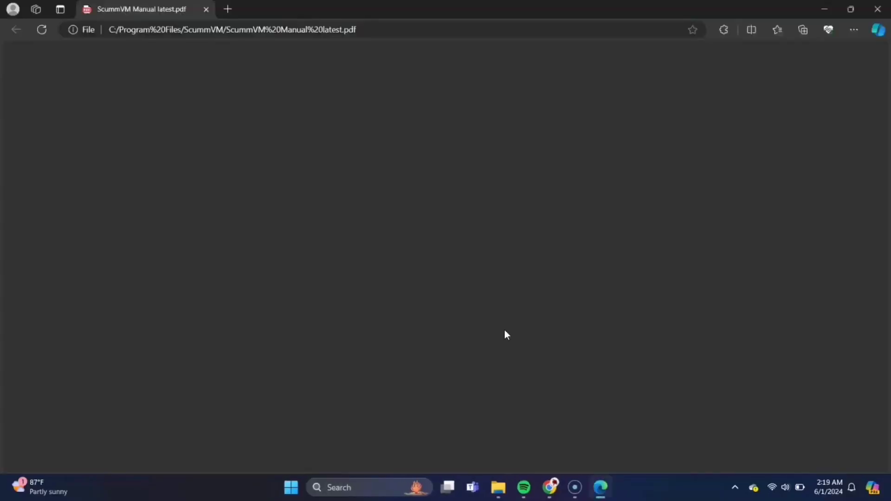